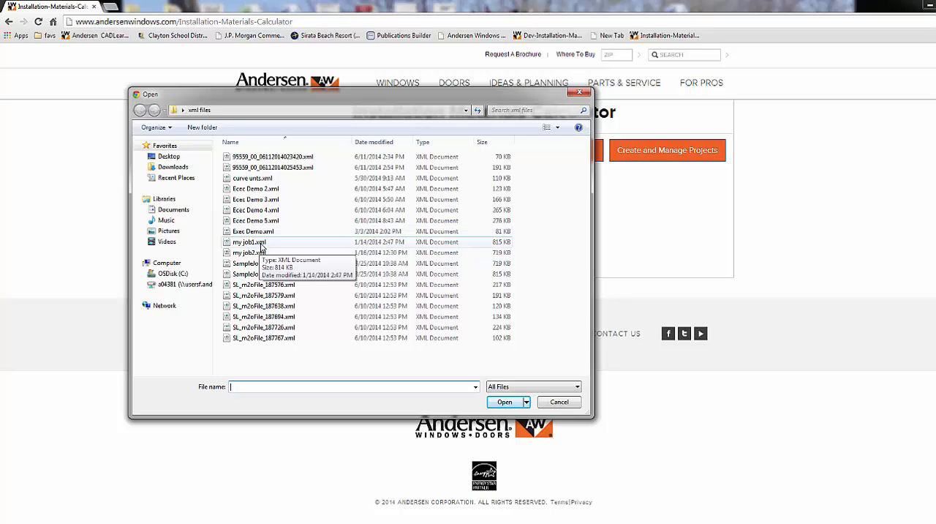
Step: Upload the project file my job1.xml from the xml files folder
click(261, 247)
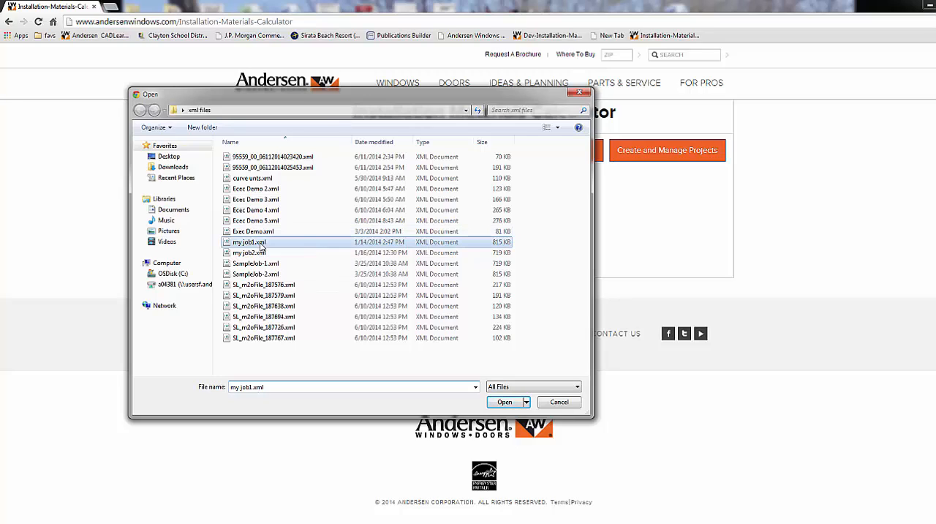
click(512, 407)
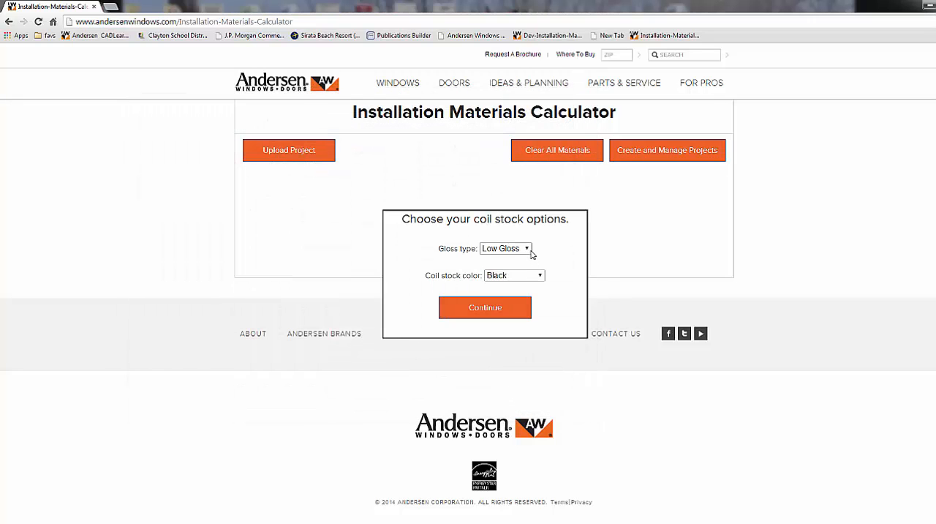
Step: Choose Low Gloss gloss type and White coil stock color, then continue
click(532, 252)
click(531, 254)
click(539, 275)
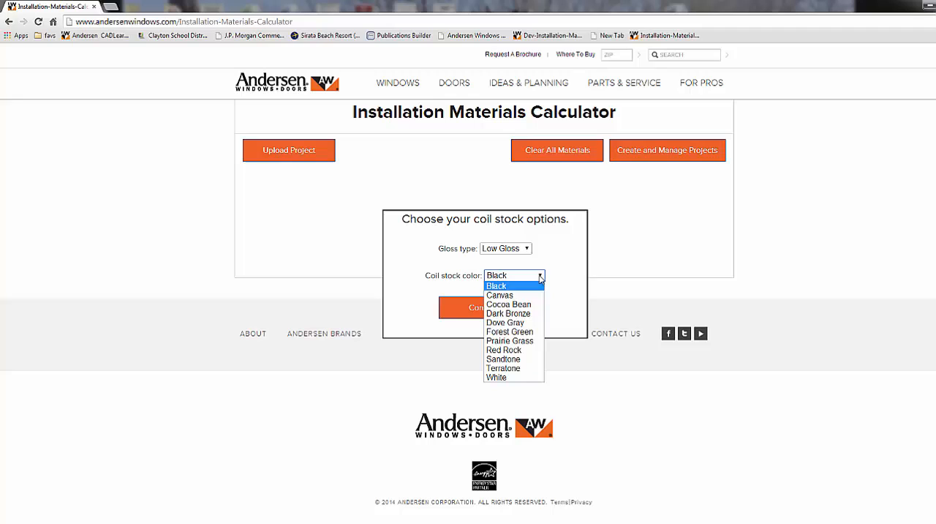
click(516, 378)
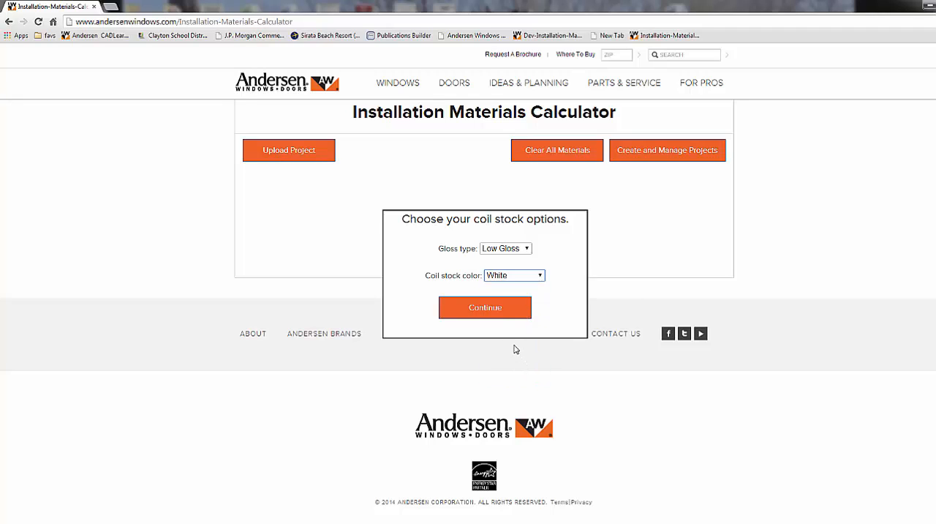
click(494, 313)
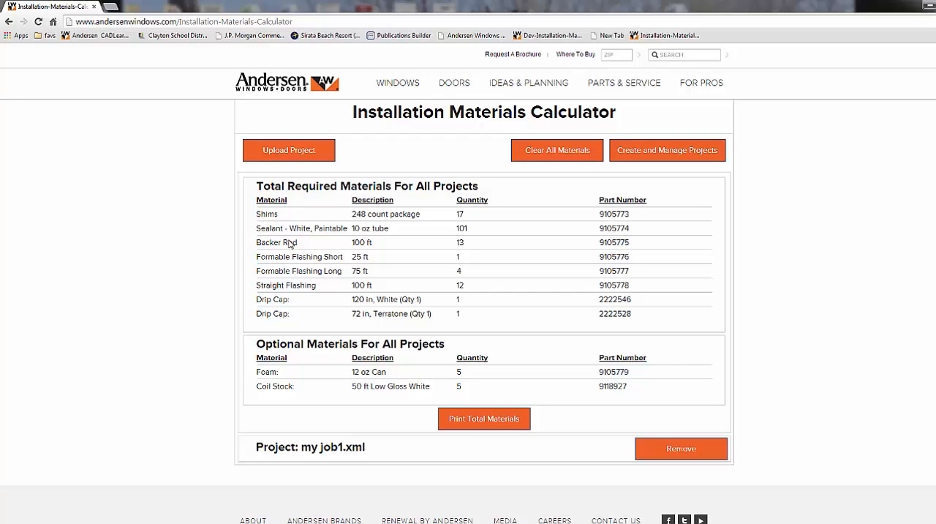
Step: Expand the my job1.xml project to review its materials, then collapse it
click(408, 455)
scroll(408, 454, down, 4)
scroll(409, 445, up, 3)
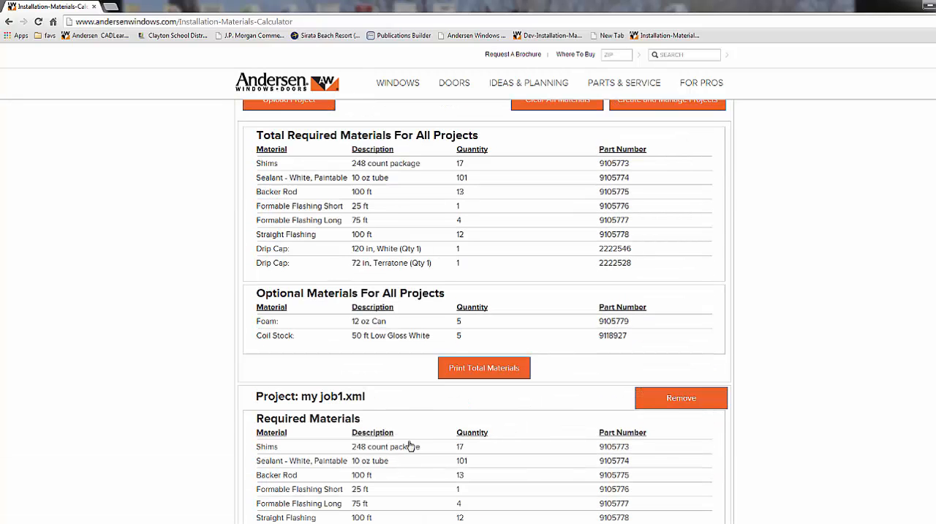
click(418, 407)
scroll(370, 352, up, 1)
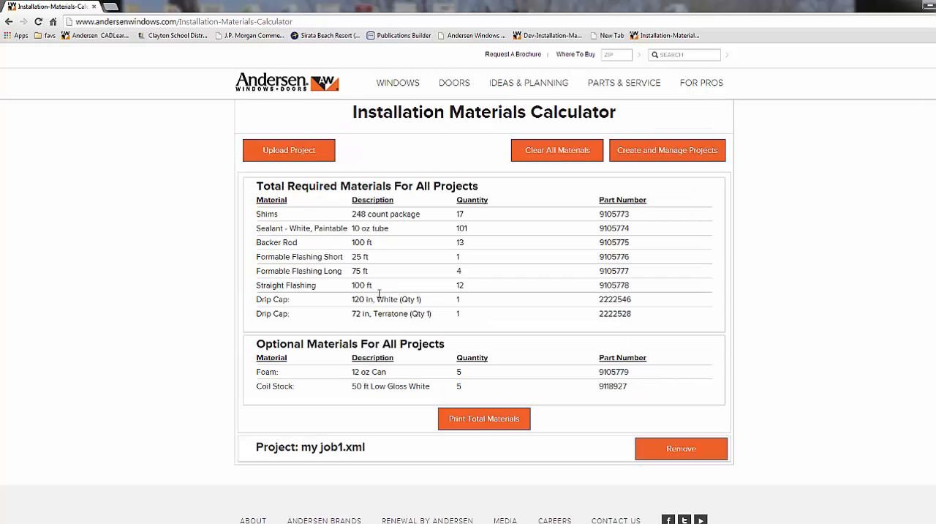
Step: Upload a second project file, my job2.xml
click(301, 157)
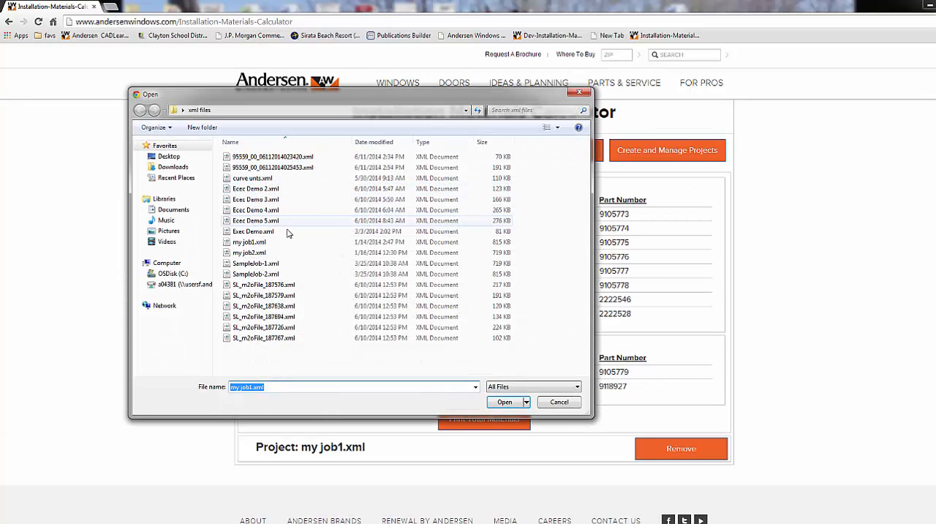
click(264, 253)
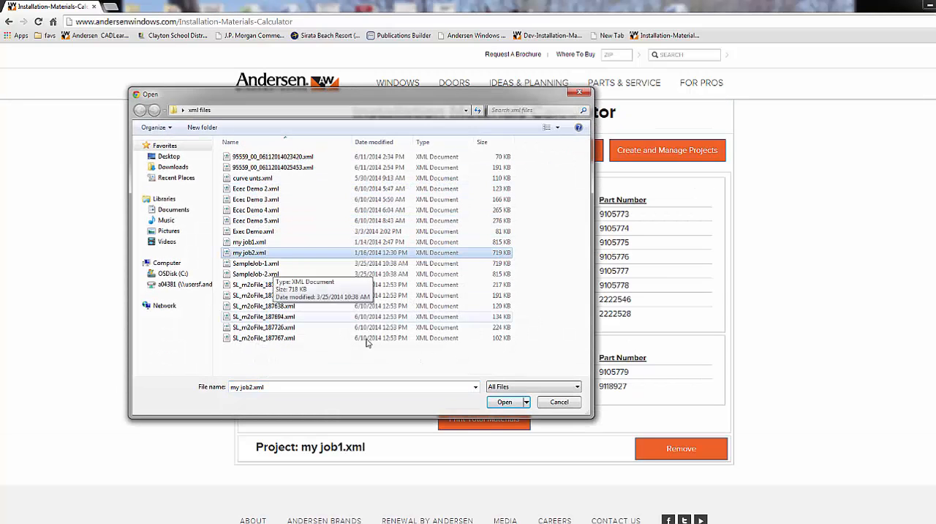
click(503, 403)
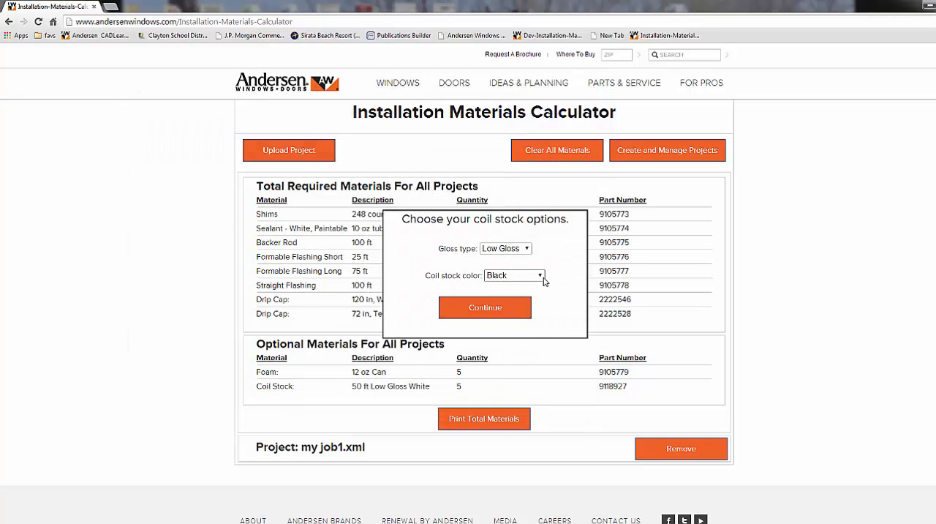
Step: Set the coil stock color for this project to White with Low Gloss and continue
click(541, 275)
click(531, 380)
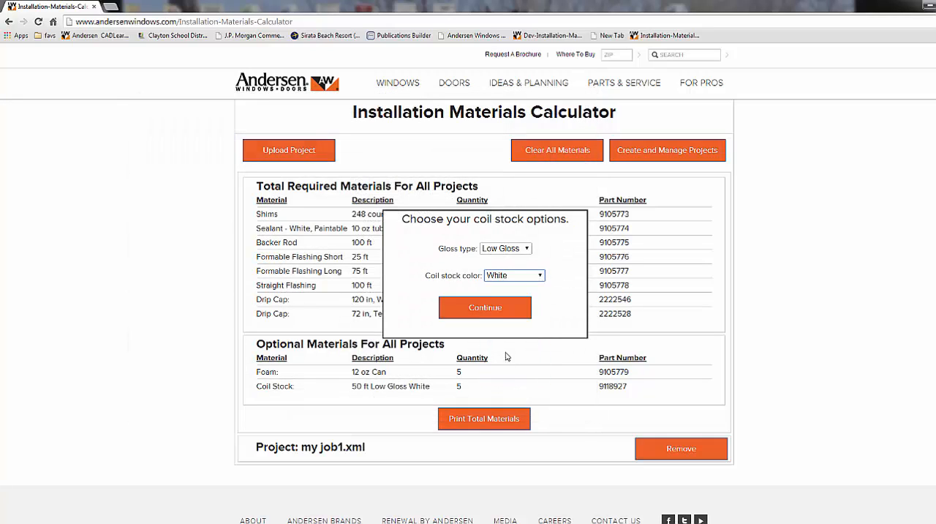
click(502, 311)
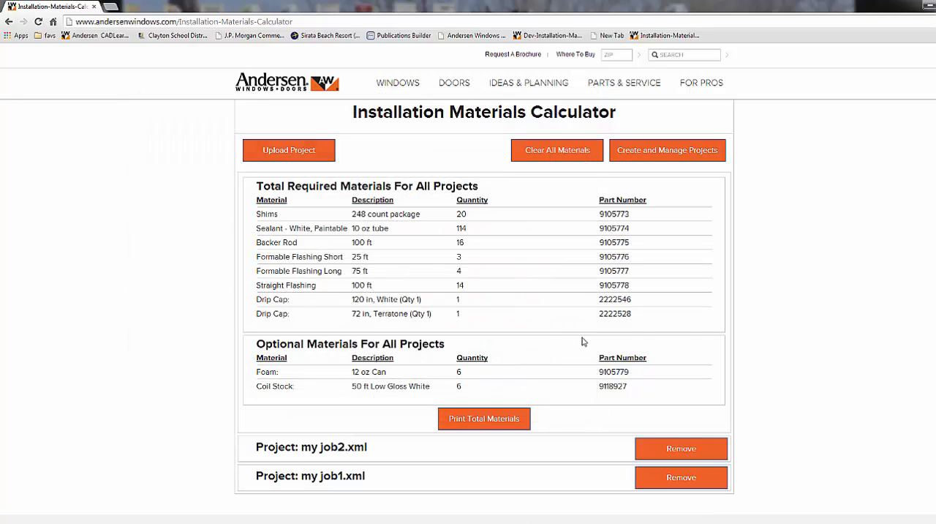
Step: Open the printable project view for my job1.xml, preview its print, then cancel and close it
click(400, 480)
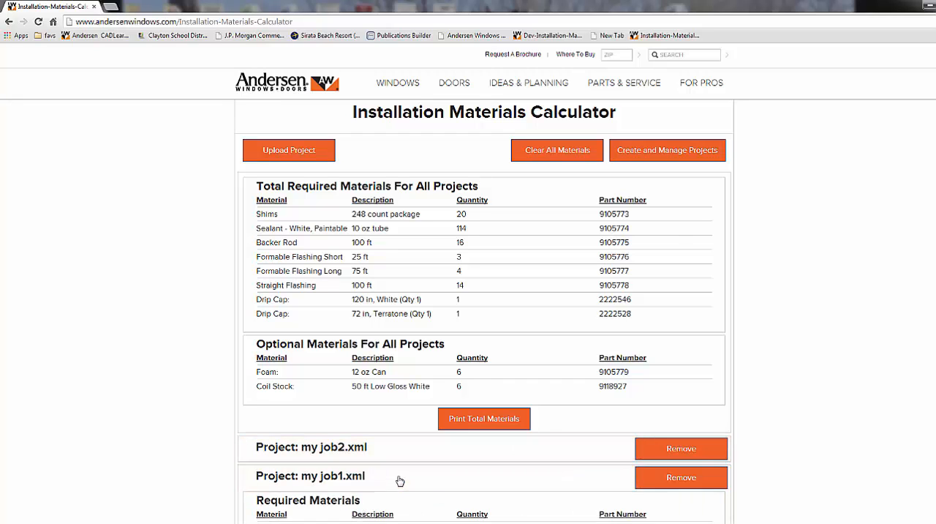
scroll(397, 478, down, 4)
click(398, 428)
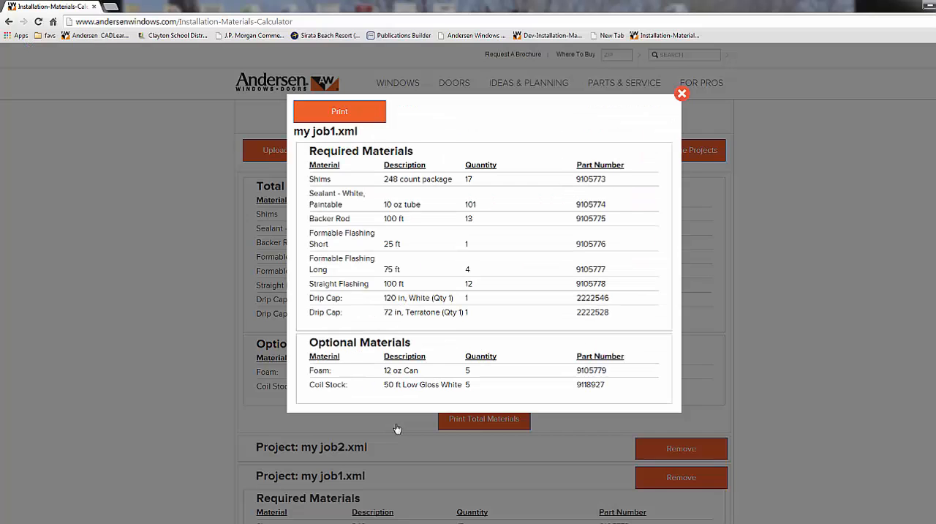
click(354, 113)
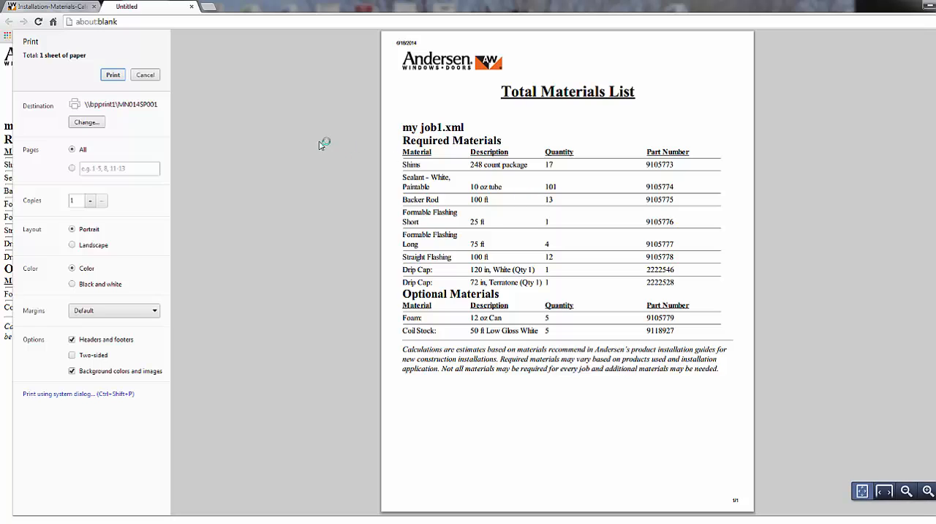
click(146, 75)
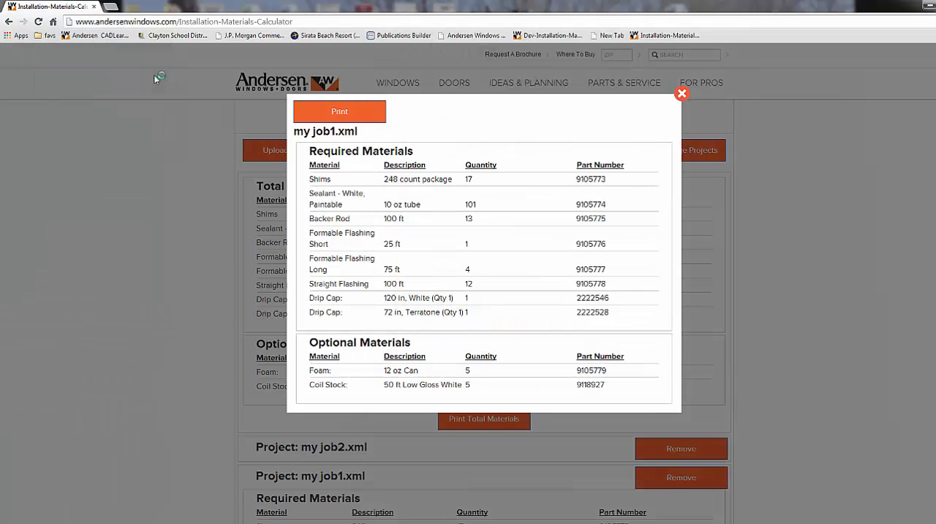
click(680, 96)
Step: Preview printing the individual supplies list for my job1.xml, then cancel and close it
scroll(673, 223, down, 3)
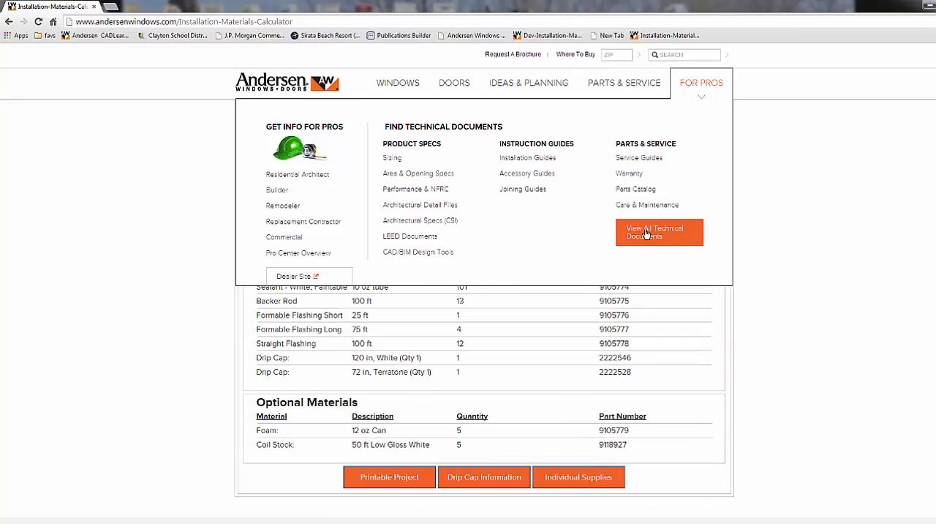
click(593, 484)
click(357, 120)
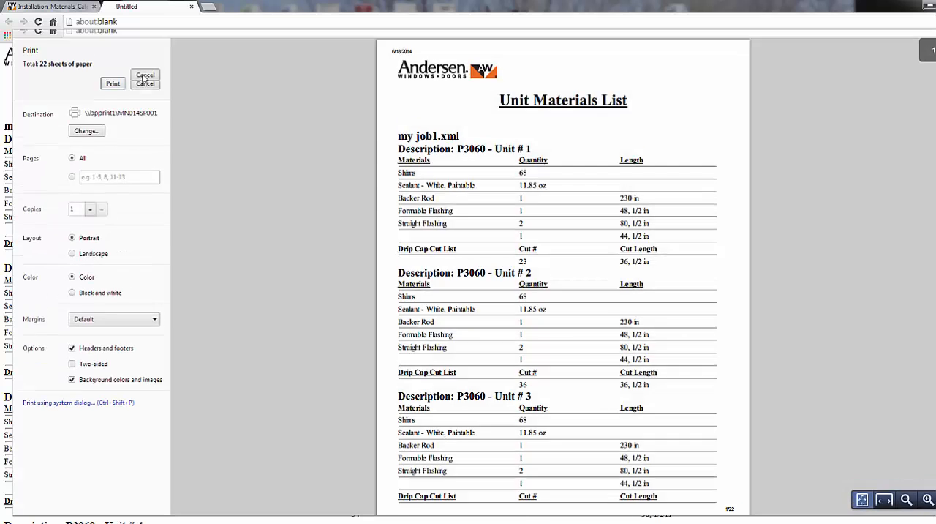
click(144, 76)
click(682, 93)
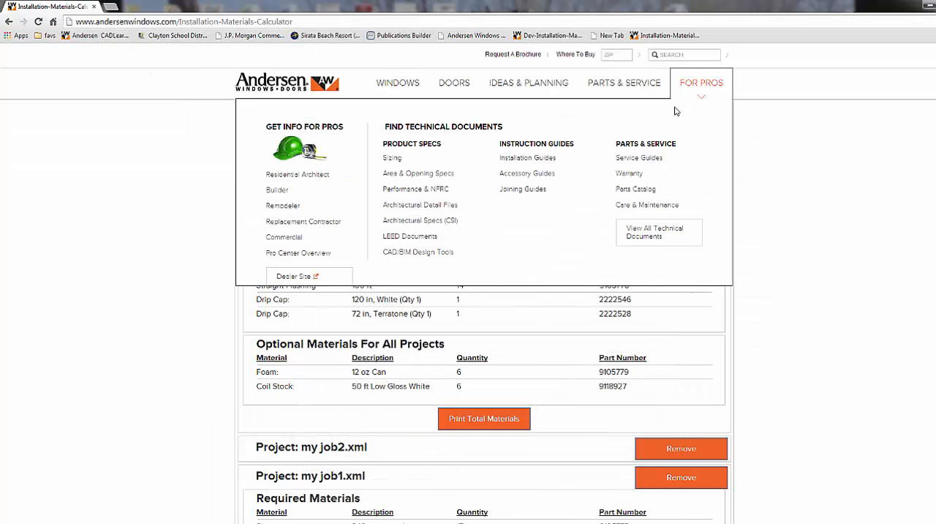
Step: Open the drip cap information for my job1.xml and scroll through its print preview before closing it
scroll(874, 293, down, 5)
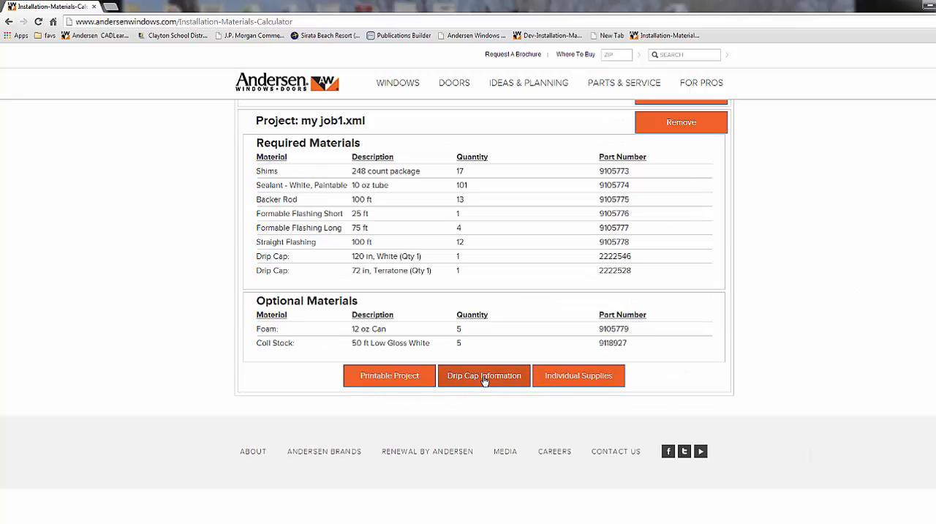
click(484, 379)
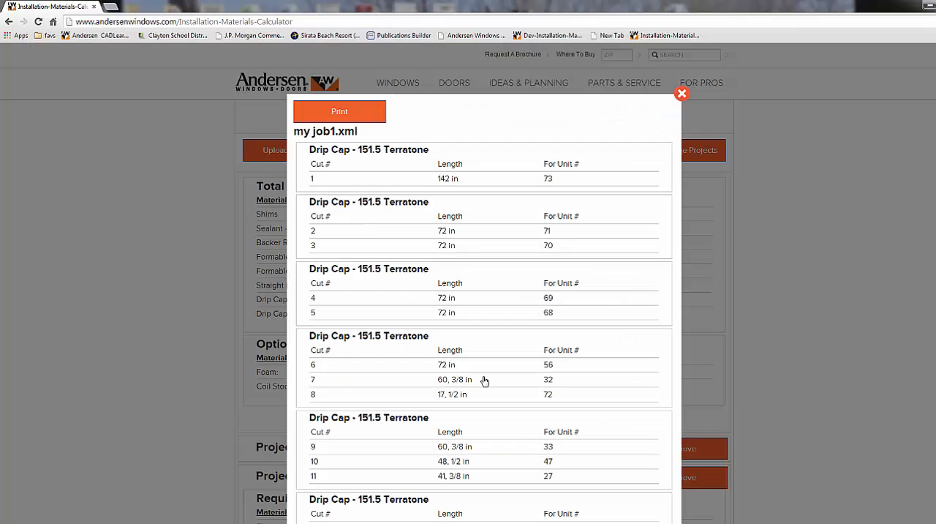
click(367, 114)
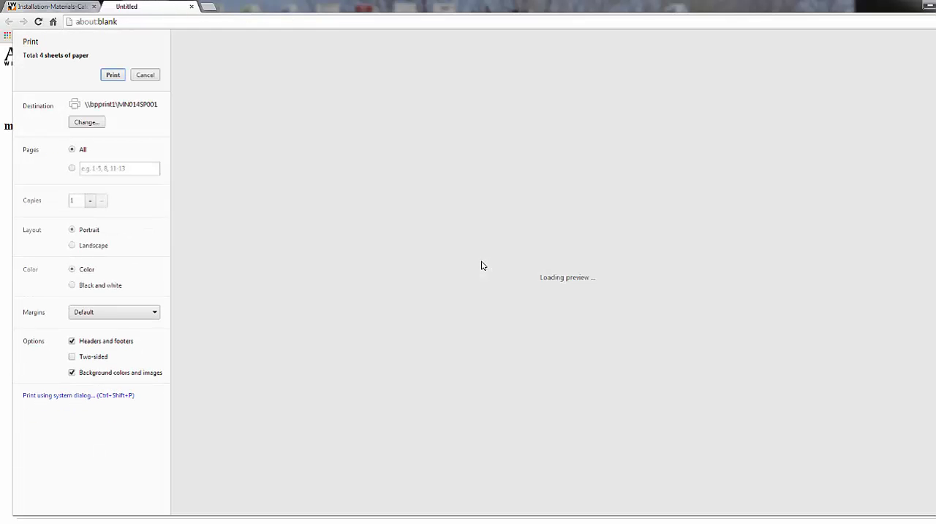
scroll(461, 233, down, 8)
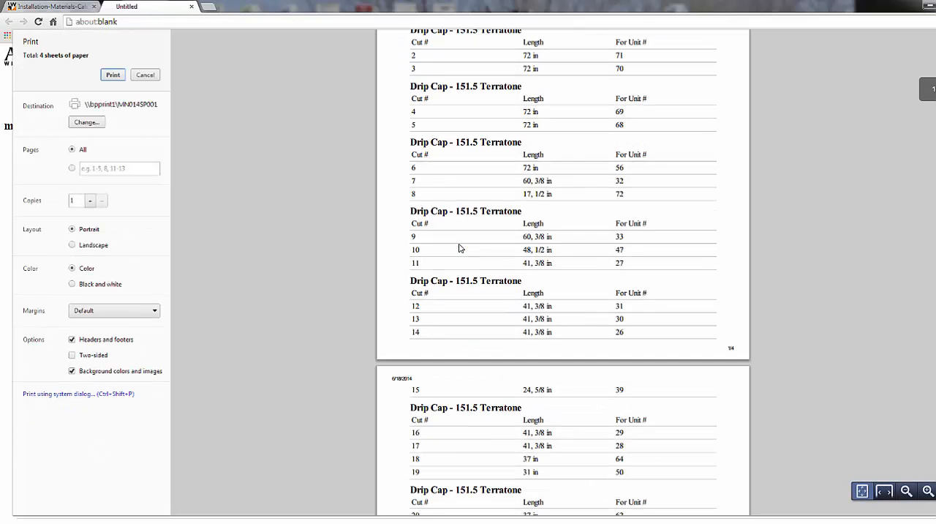
scroll(462, 238, down, 12)
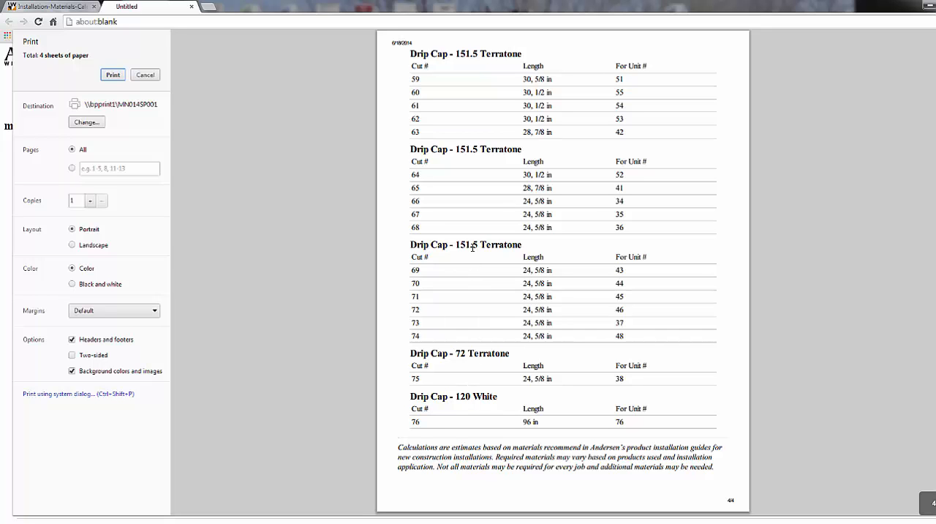
scroll(472, 247, up, 18)
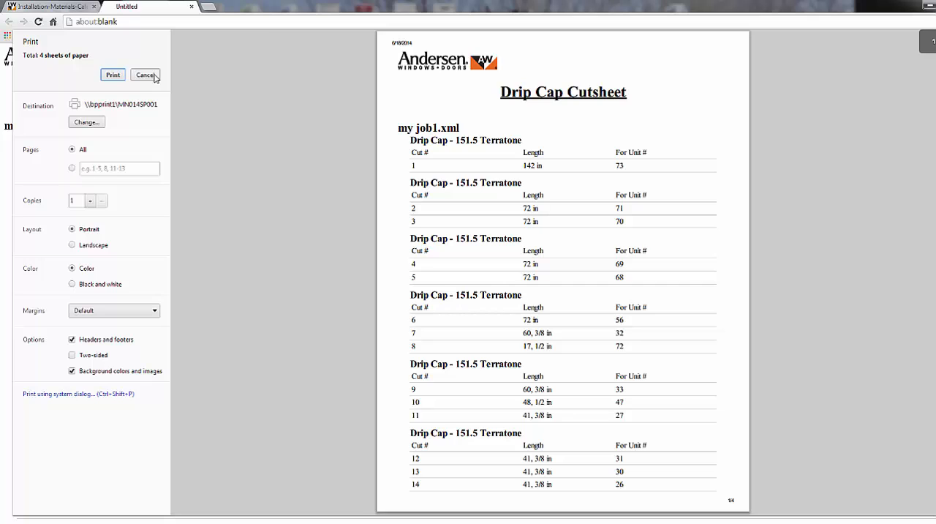
click(145, 75)
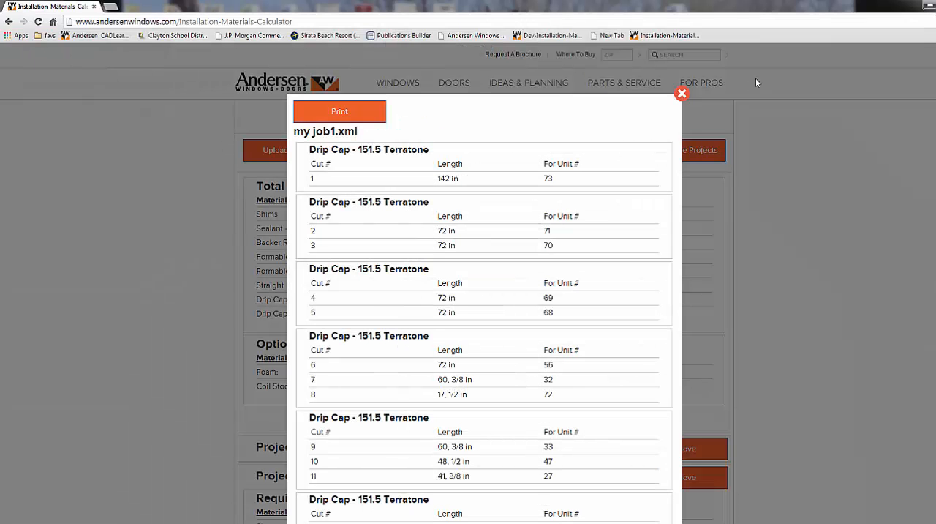
click(682, 96)
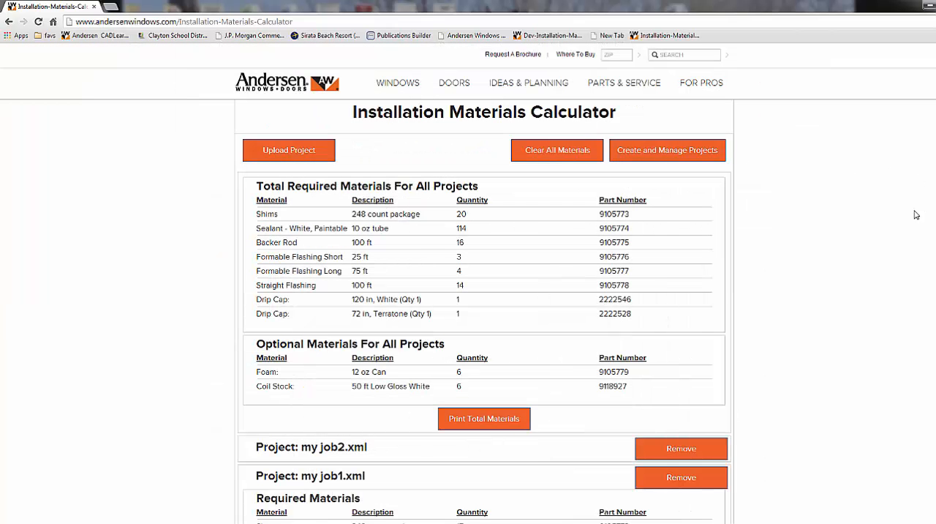
Step: Collapse the my job1.xml project details and return to the top of the calculator
scroll(893, 278, down, 3)
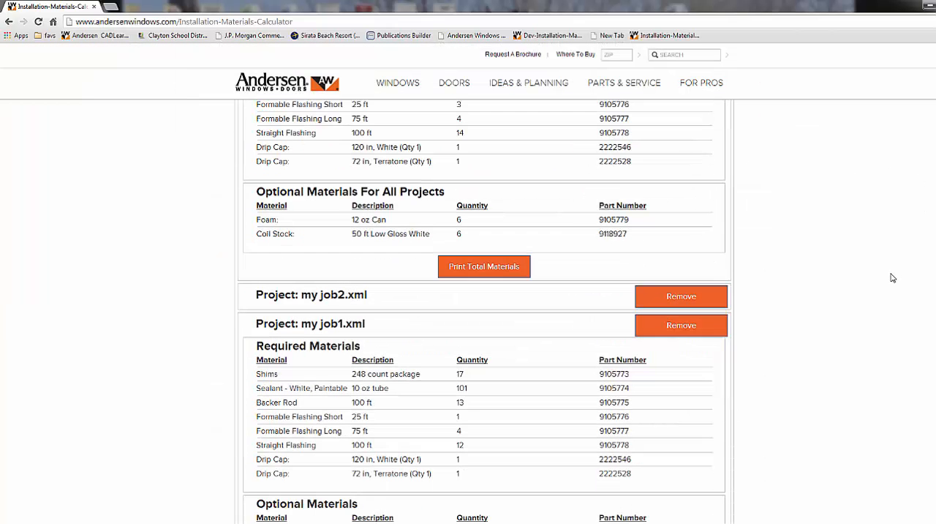
click(570, 330)
scroll(901, 262, up, 2)
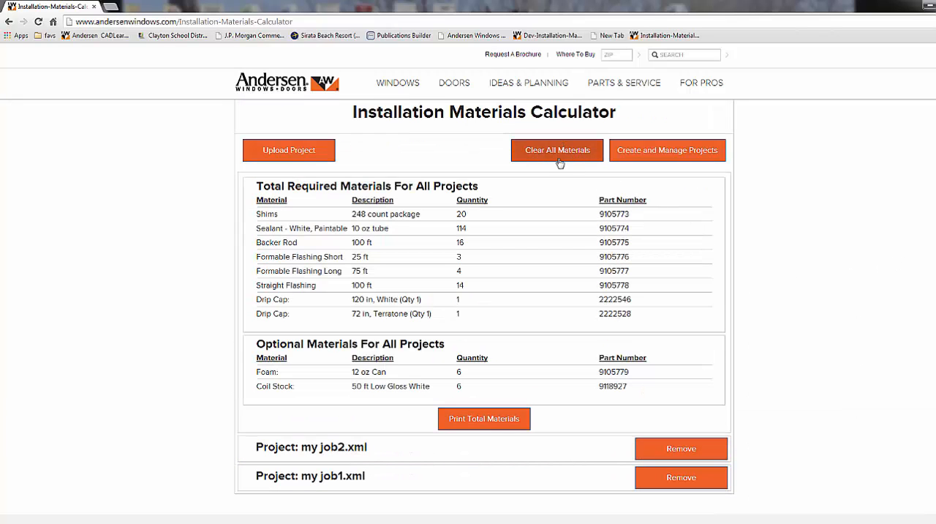
Step: Open project management, name a new project Training 1 and try to save it
click(667, 150)
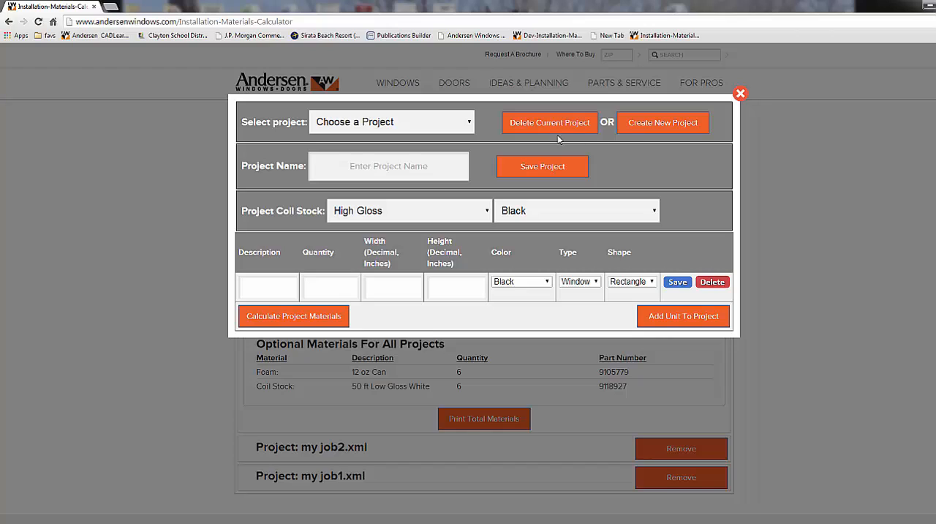
click(380, 166)
text(Training 1)
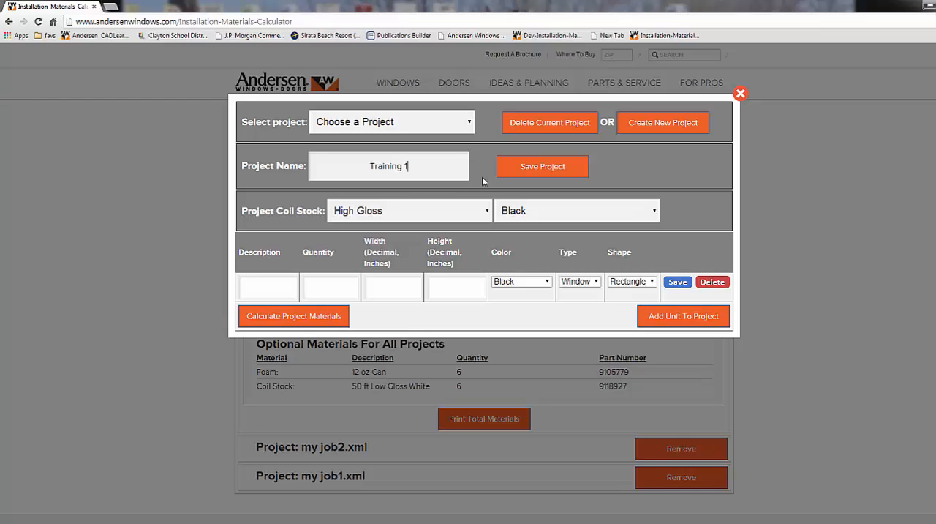
click(527, 166)
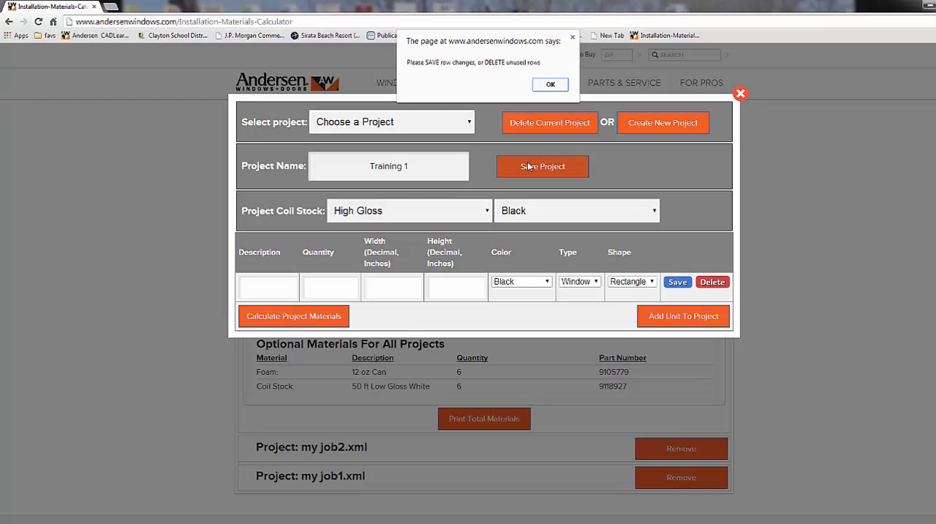
click(550, 84)
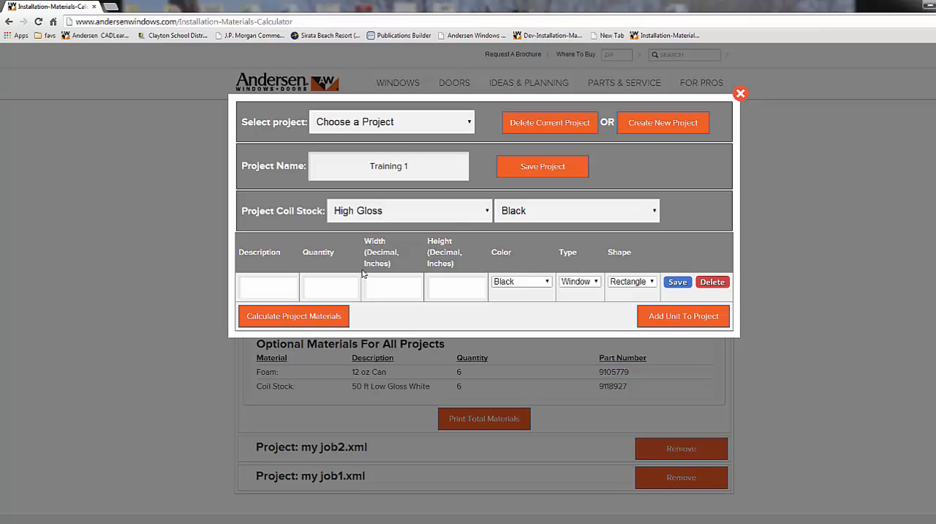
Step: Add a unit row and enter Great Room, quantity 5, width 24 and height 36 in the first row
click(660, 316)
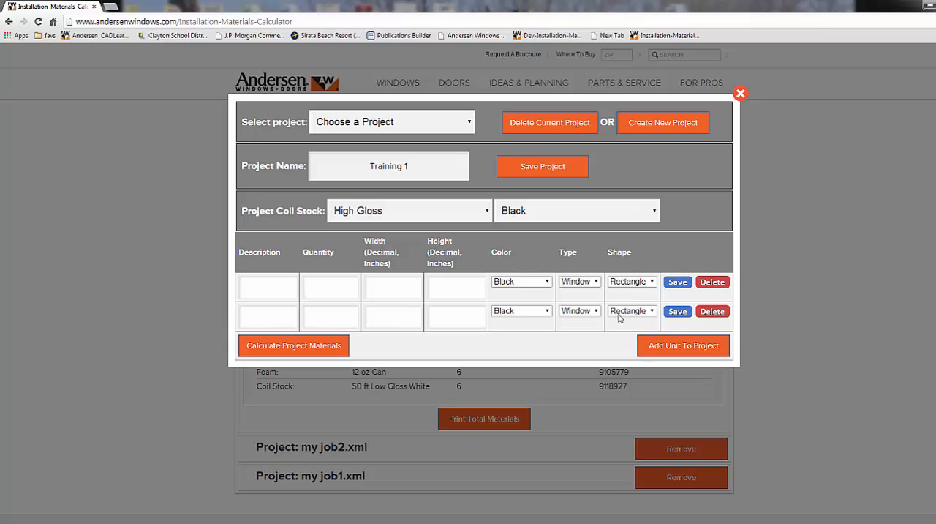
click(265, 288)
text(Great R)
text(oom)
text(24)
text(36)
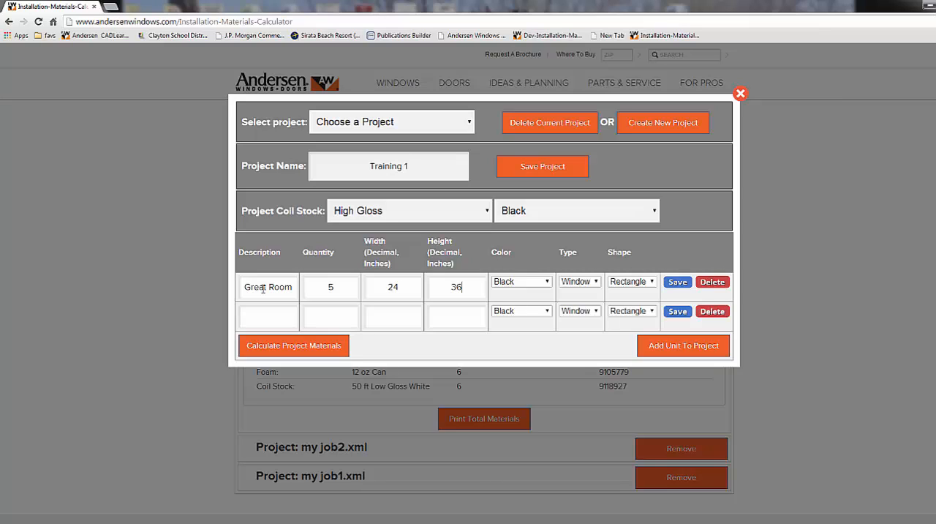
Step: Set the Great Room unit's color to White and save the row
click(547, 283)
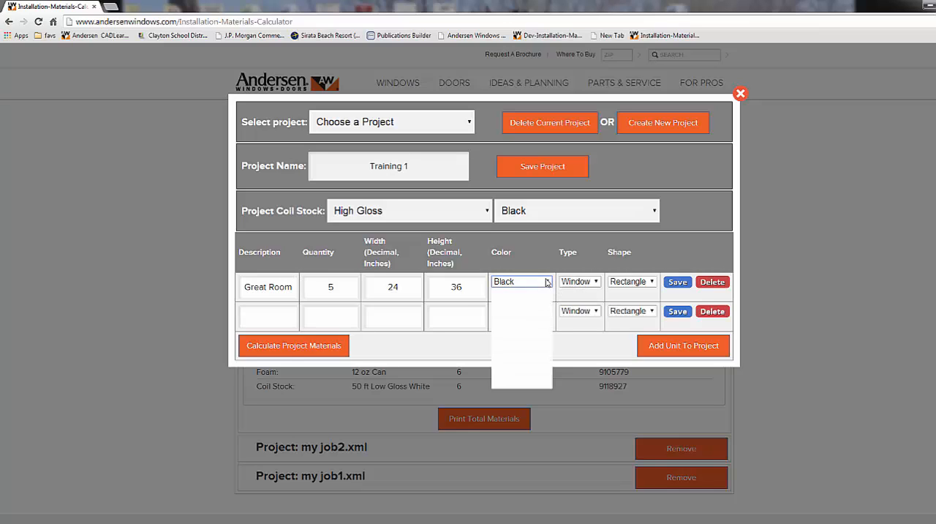
click(526, 385)
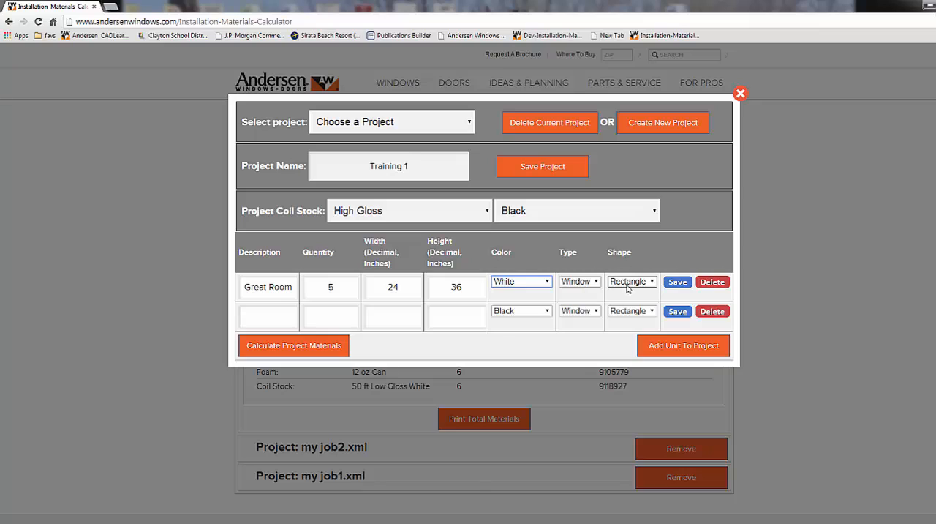
click(677, 283)
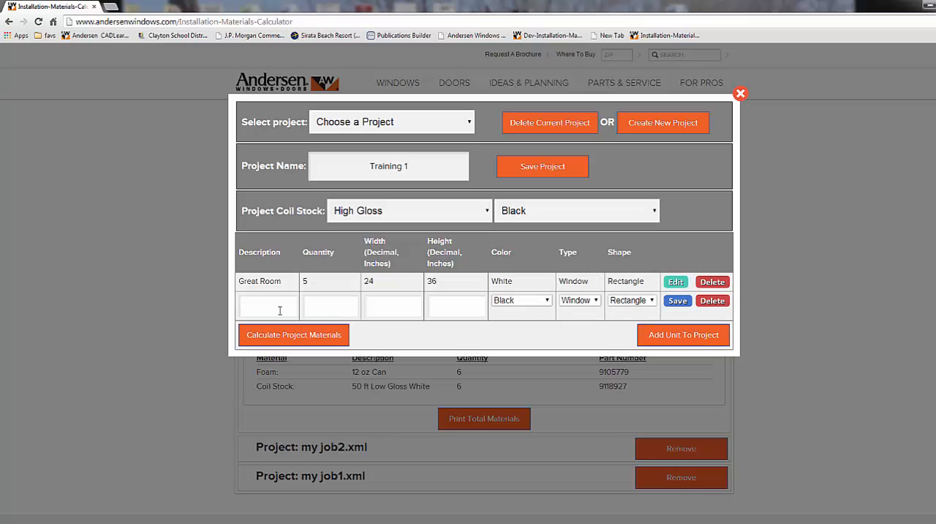
Step: Delete the empty second unit row and calculate the project materials for Training 1
click(721, 305)
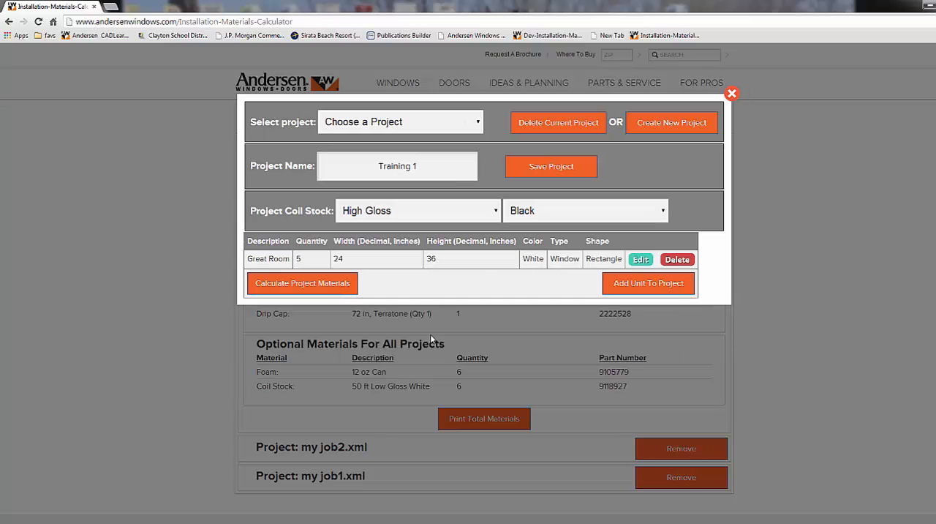
click(324, 290)
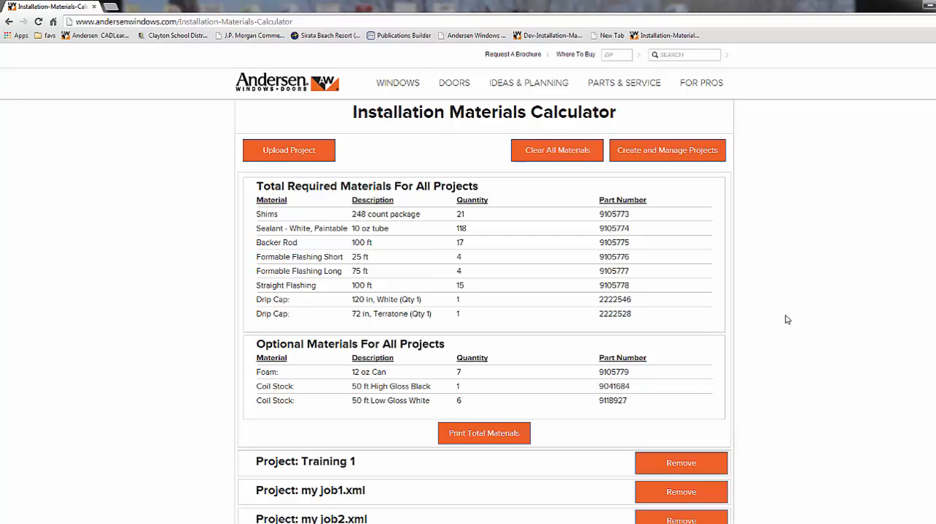
Step: Expand the Training 1 project to review its required and optional materials, then return to the top of the calculator
scroll(787, 319, down, 3)
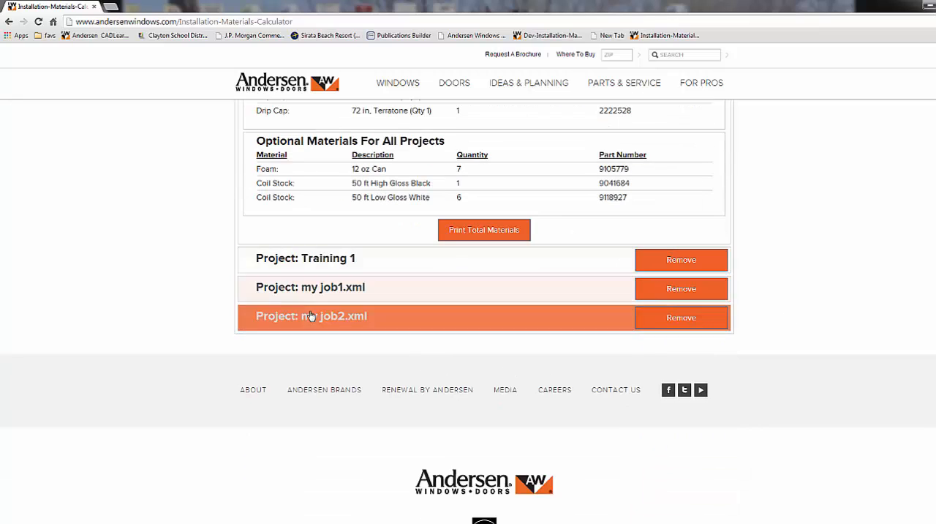
click(323, 267)
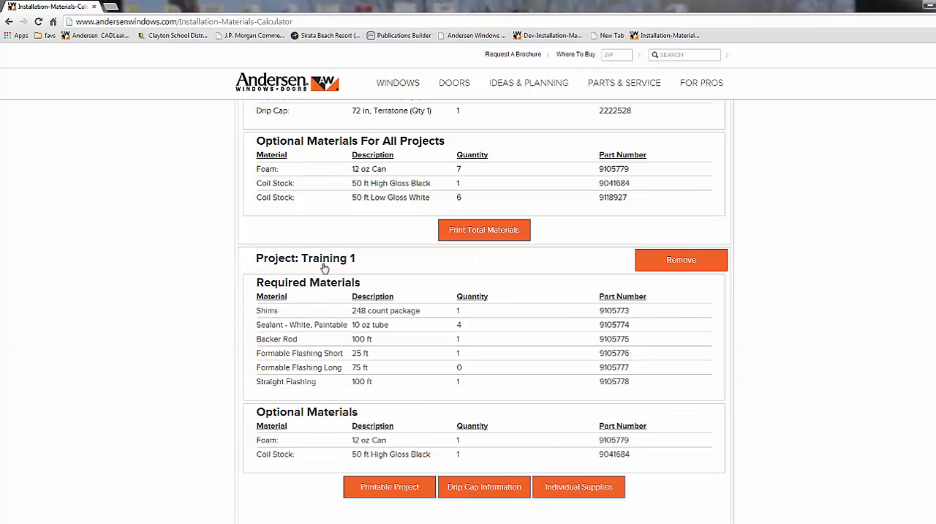
scroll(324, 267, down, 4)
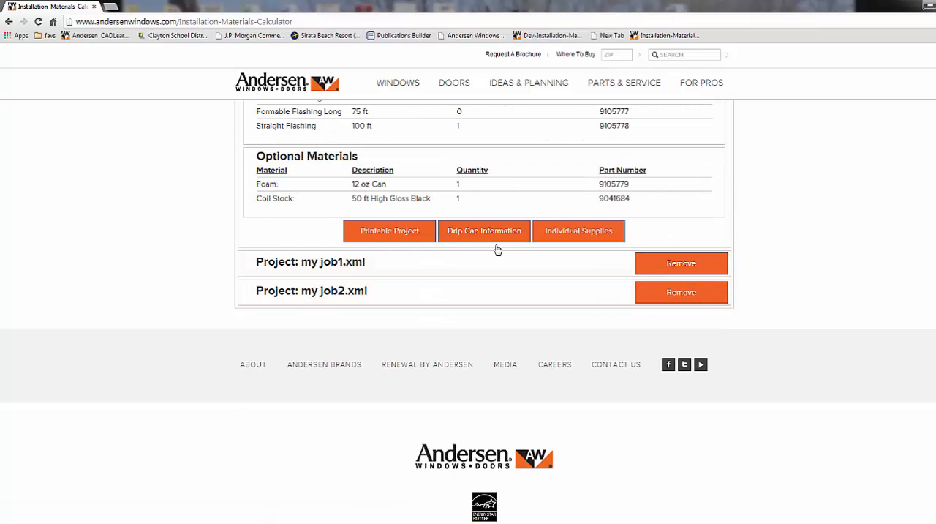
scroll(497, 251, up, 4)
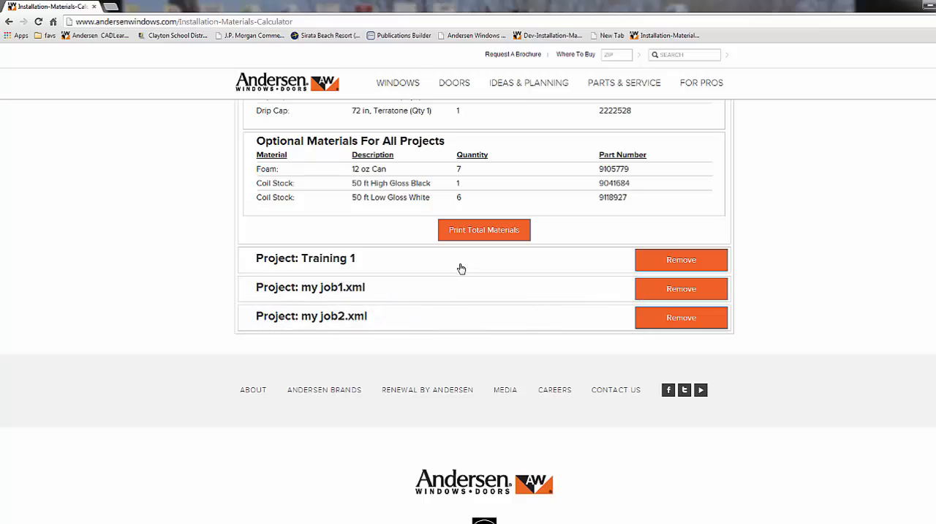
scroll(460, 286, up, 3)
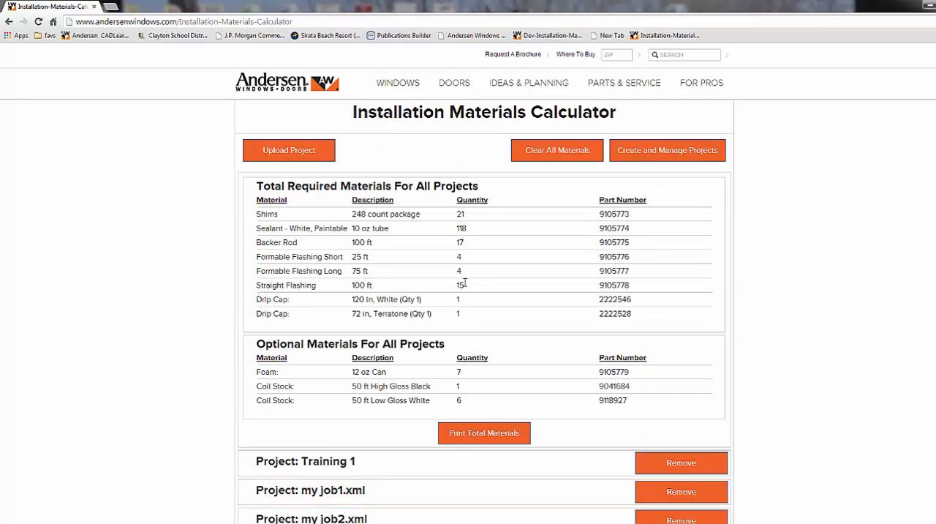
Step: Open project management, load the other saved test job to view its units, and close the dialog
click(637, 153)
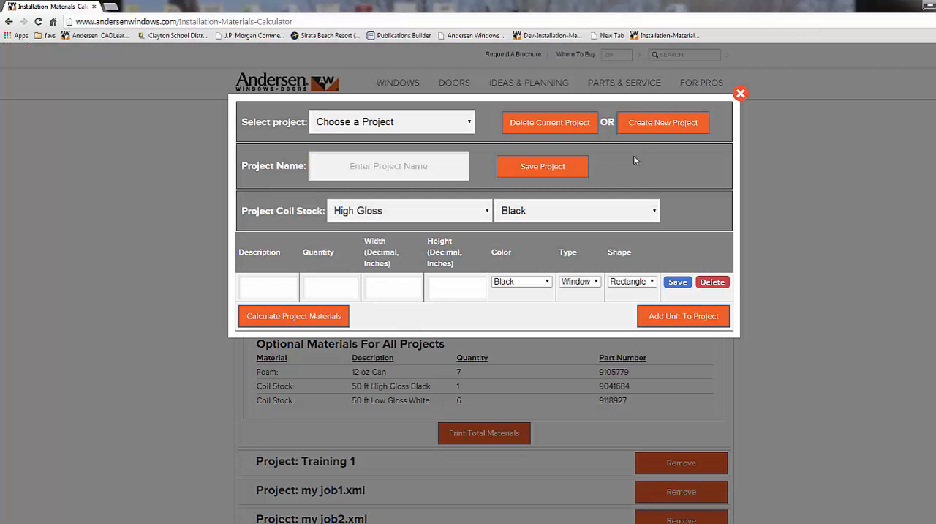
click(472, 125)
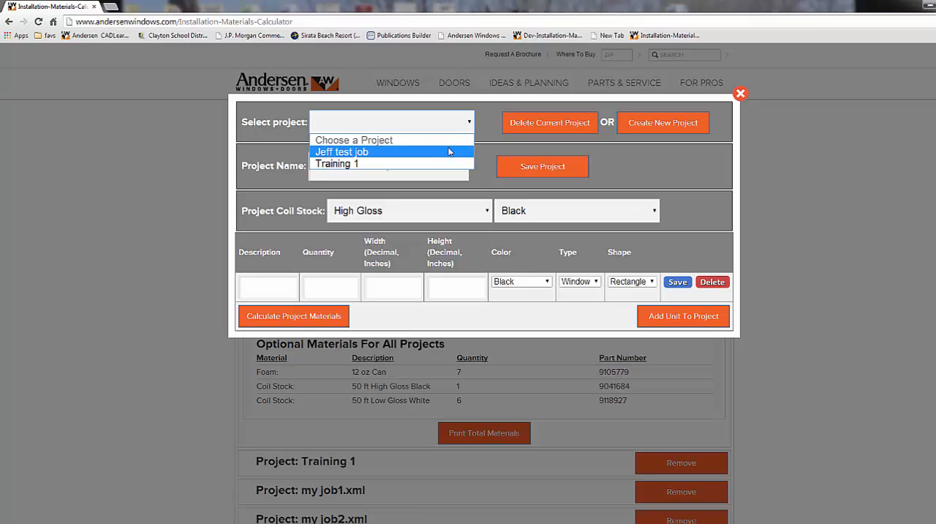
click(450, 152)
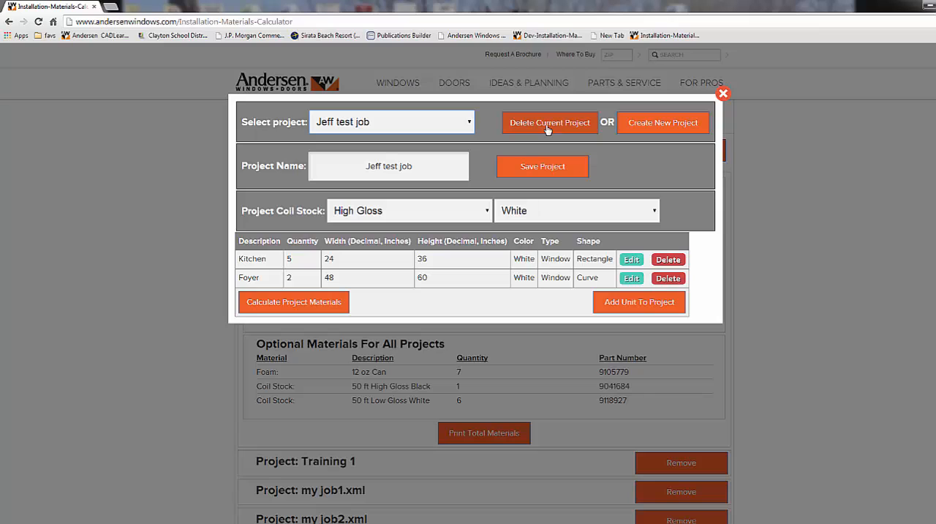
click(722, 94)
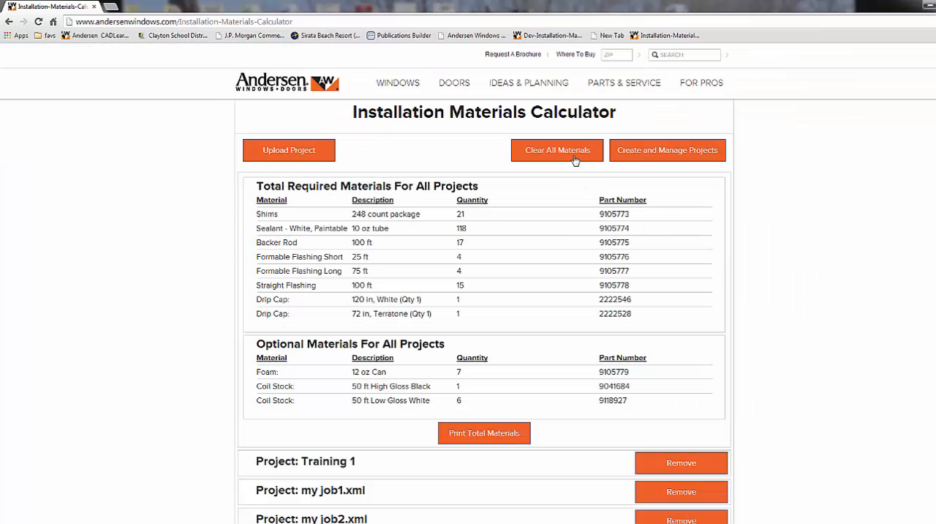
Step: Clear all materials from the calculator
click(575, 157)
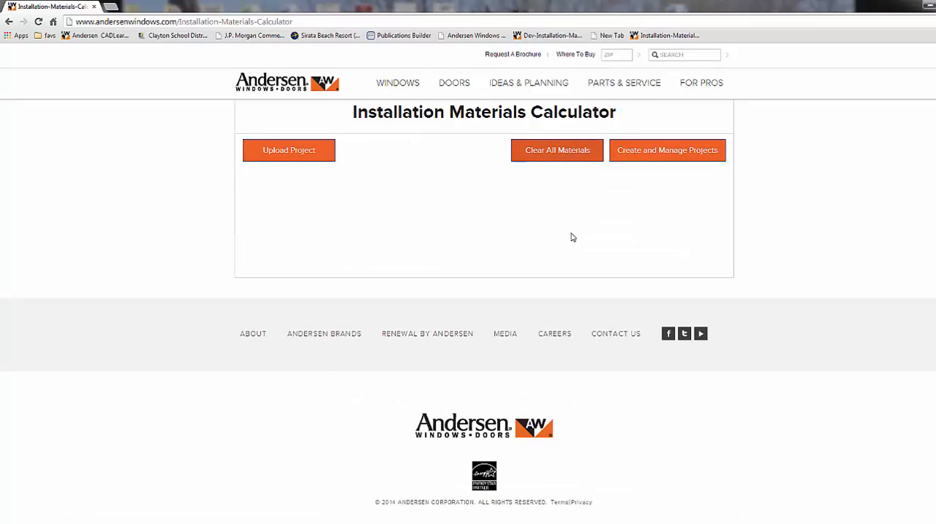